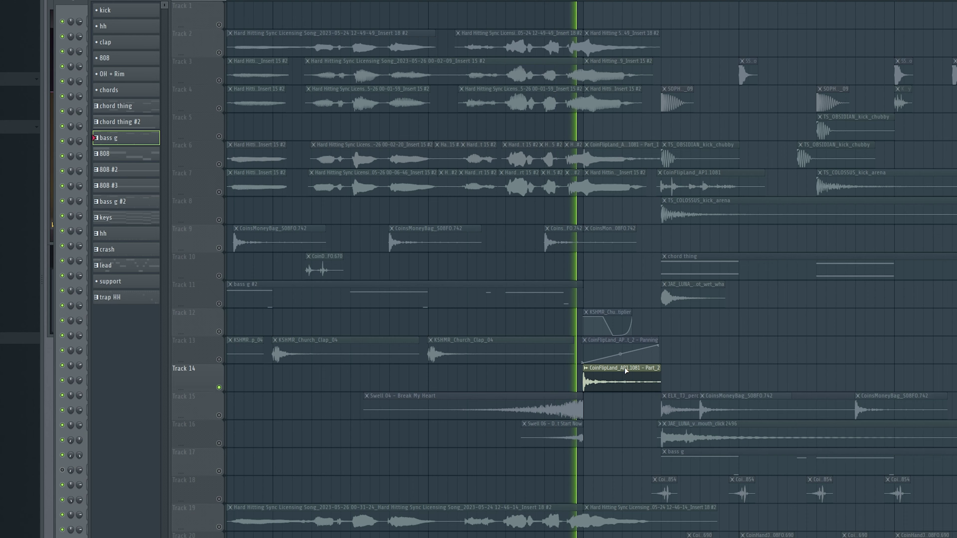
scroll(626, 370, "up", 2, "ctrl")
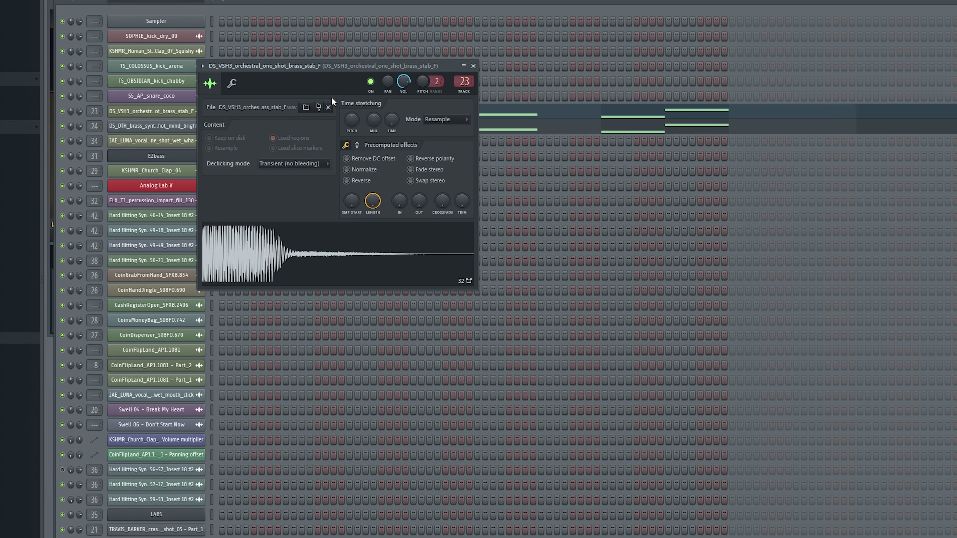
Step: Check the orchestral brass stab sampler's root note and sample settings, and view its notes in the piano roll
left_click(232, 83)
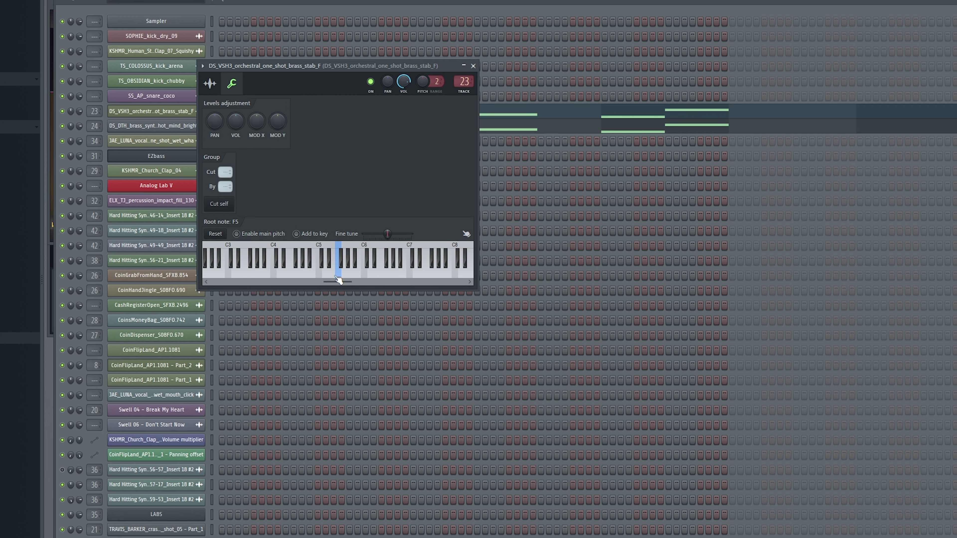
left_click(210, 84)
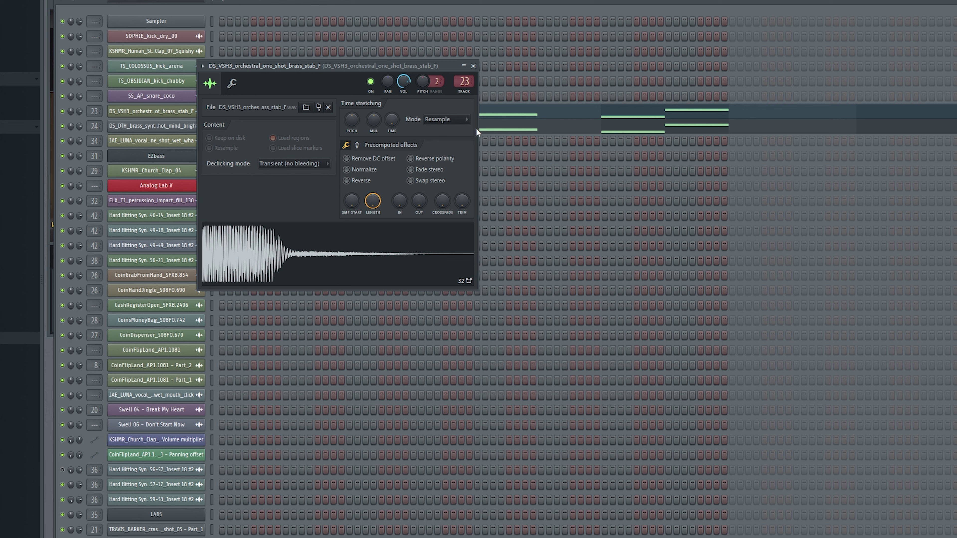
left_click(514, 118)
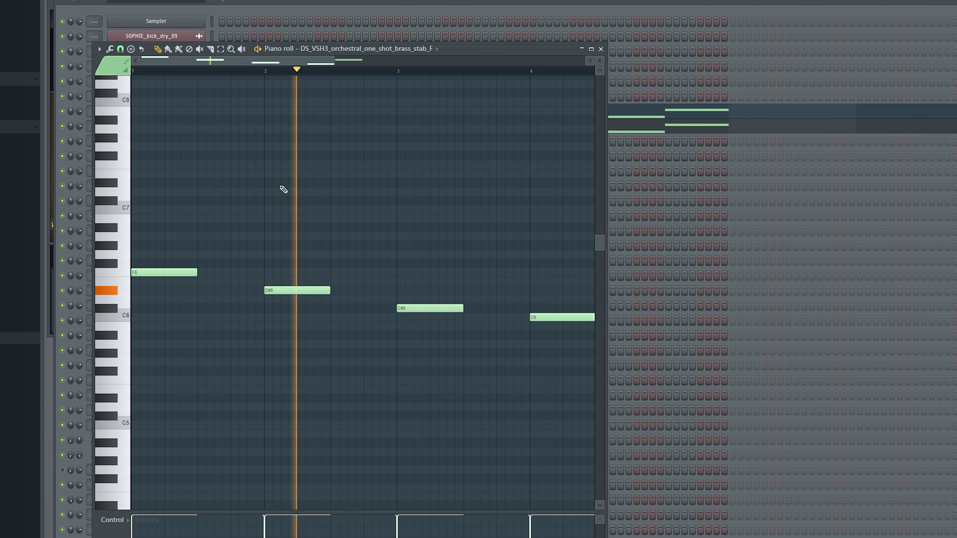
scroll(341, 195, "down", 1)
scroll(347, 198, "down", 1)
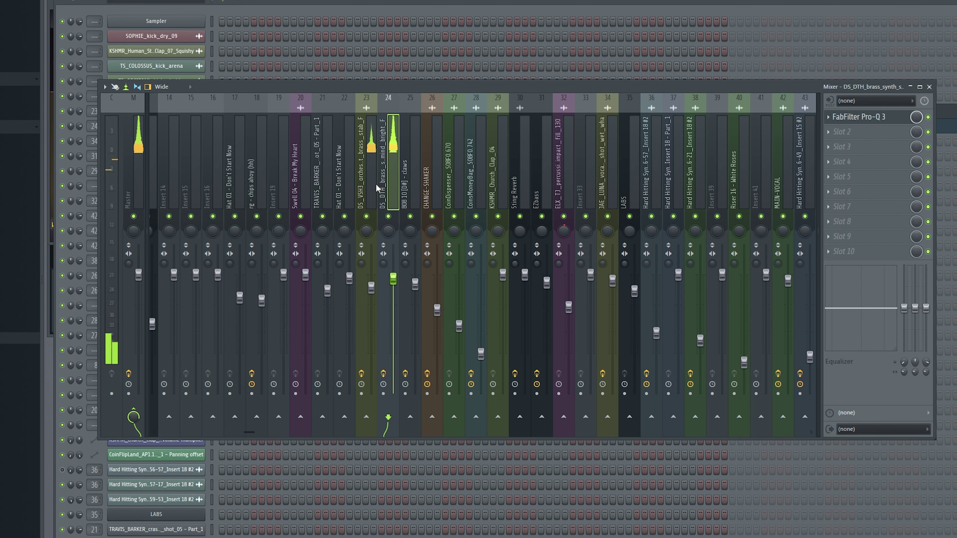
Step: Open the FabFilter Pro-Q 3 equalizers on the orchestral brass stab and brass synth stab mixer tracks
left_click(376, 187)
left_click(876, 118)
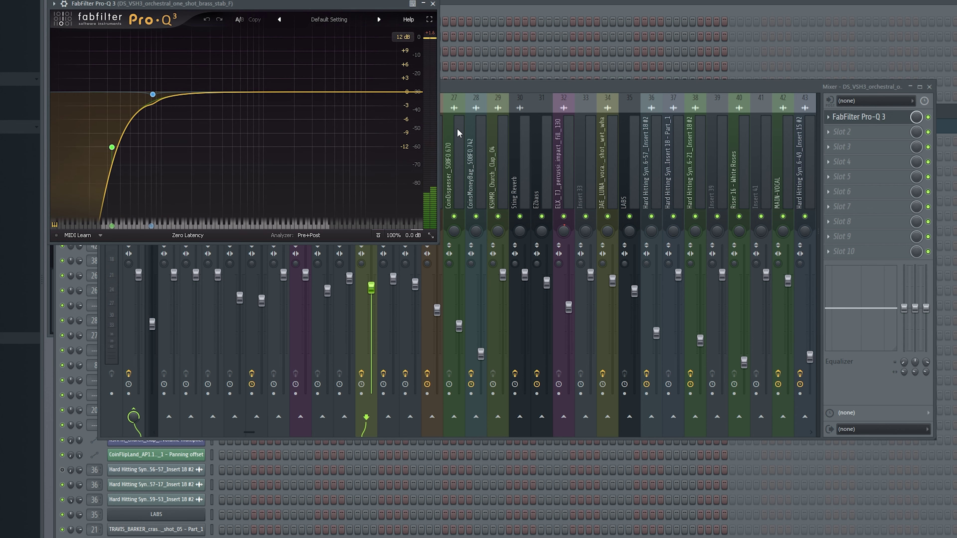
left_click(505, 91)
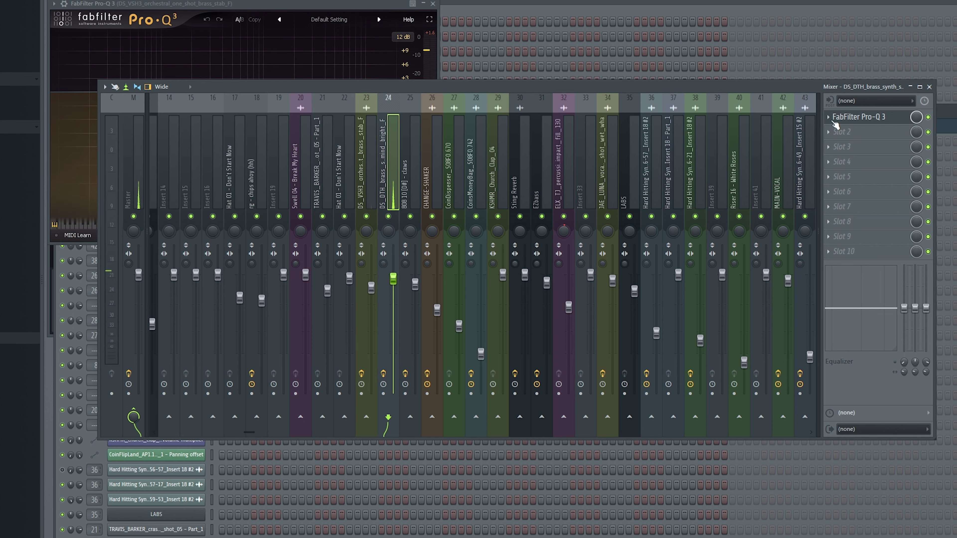
left_click(877, 118)
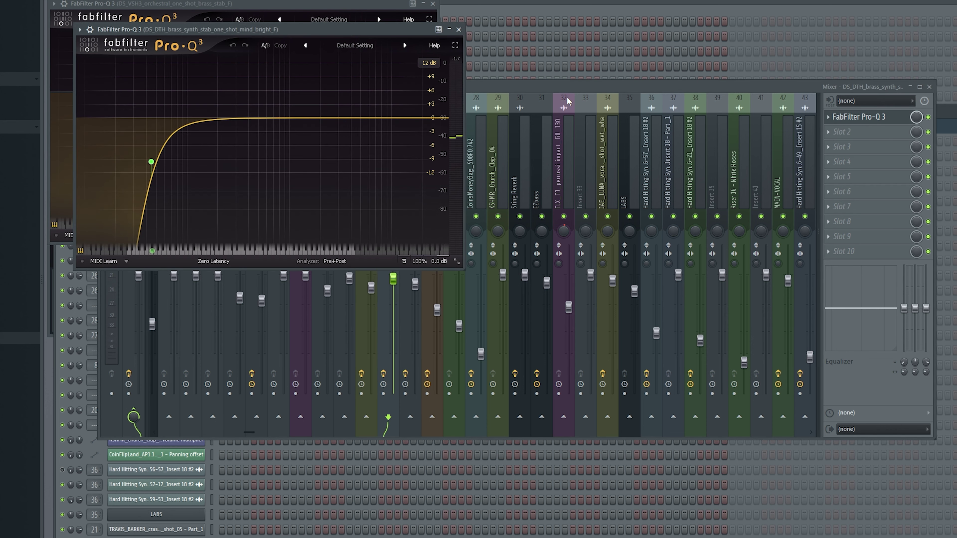
Step: Toggle the Pro-Q 3 effect on the two brass mixer tracks to compare their sound
left_click(928, 117)
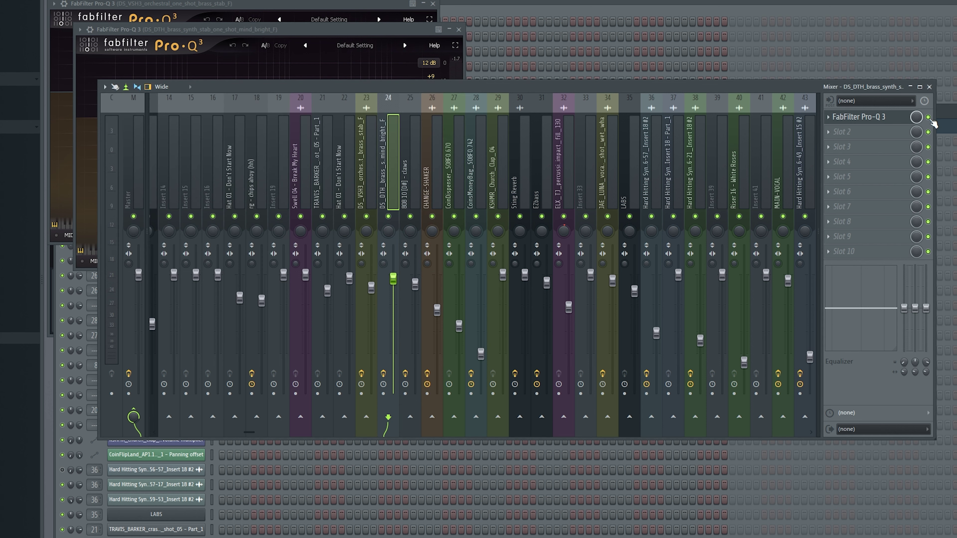
left_click(364, 155)
left_click(928, 117)
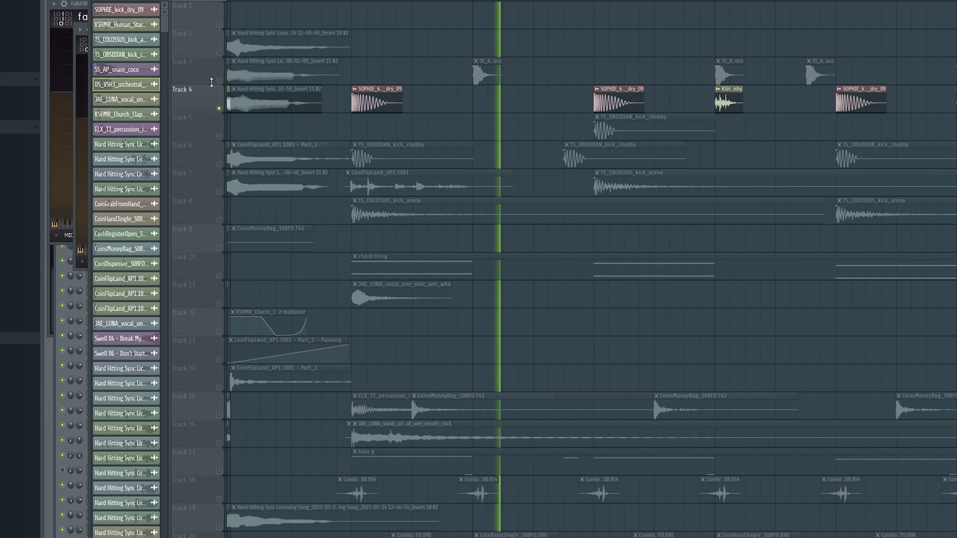
Step: Unmute tracks 3, 5 and 6 alongside the soloed track 4 and play the kick and snare layers together
key("space")
left_click(218, 80)
key("space")
key("space")
left_click(219, 164)
key("space")
left_click(219, 137)
scroll(543, 175, "down", 2)
scroll(504, 157, "down", 2)
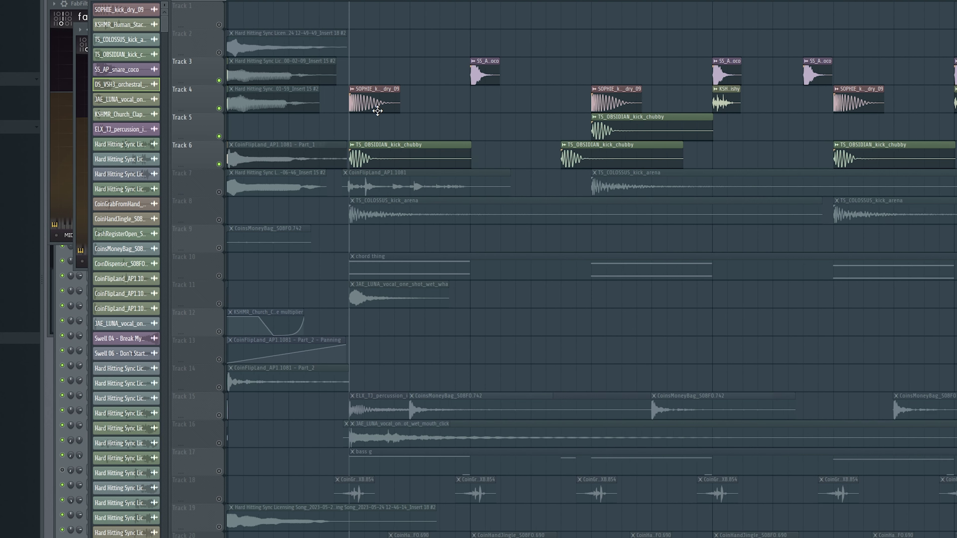
Step: Solo track 4 with the SOPHIE kick and track 6 with the OBSIDIAN kick in turn to compare them
scroll(377, 111, "up", 3)
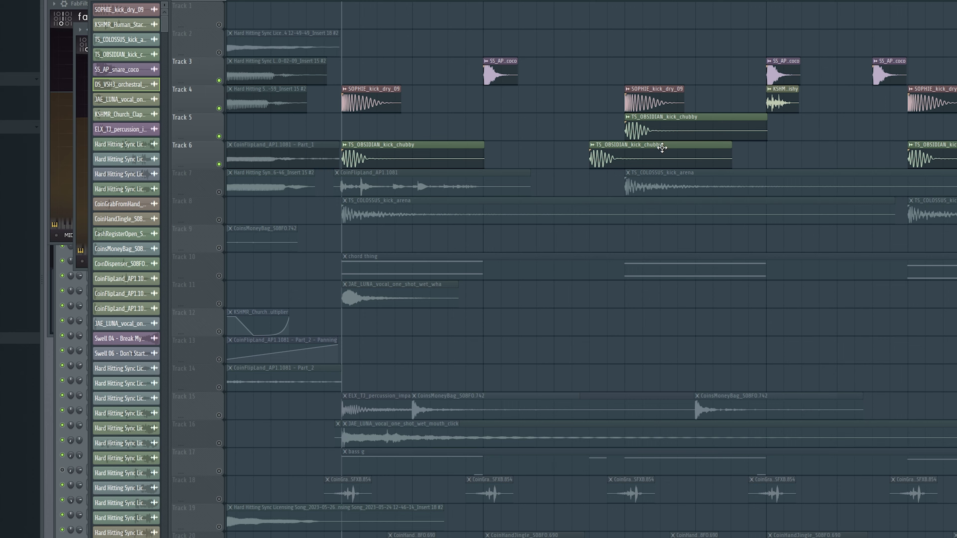
scroll(675, 121, "up", 1)
scroll(480, 81, "down", 5)
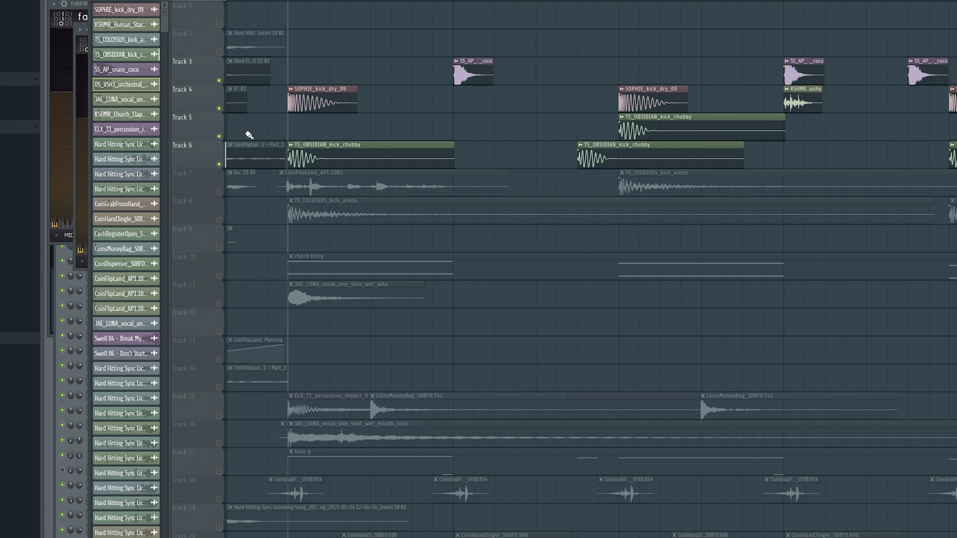
right_click(220, 108)
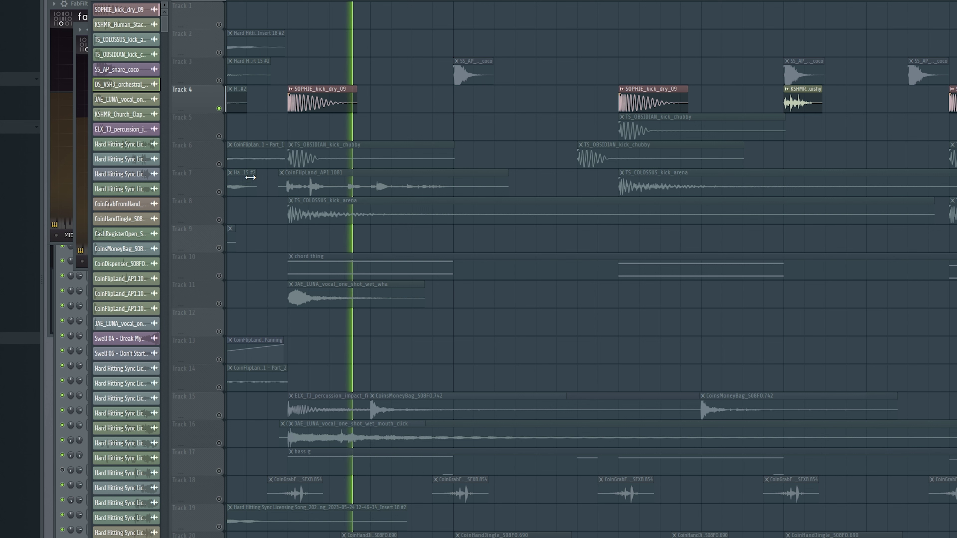
right_click(219, 165)
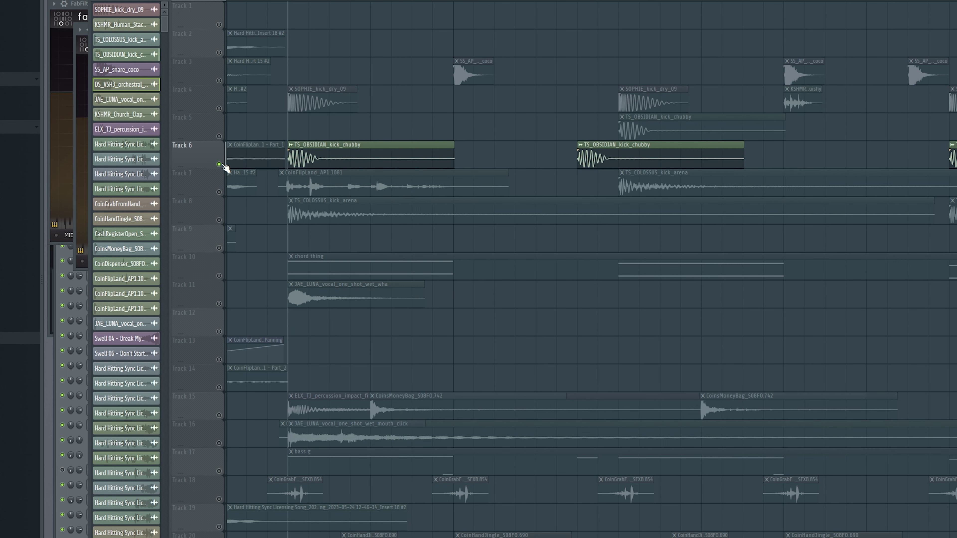
Step: Unmute tracks 3, 4 and 5 alongside track 6 and examine the full kick and snare pattern during playback
right_click(219, 109)
right_click(219, 80)
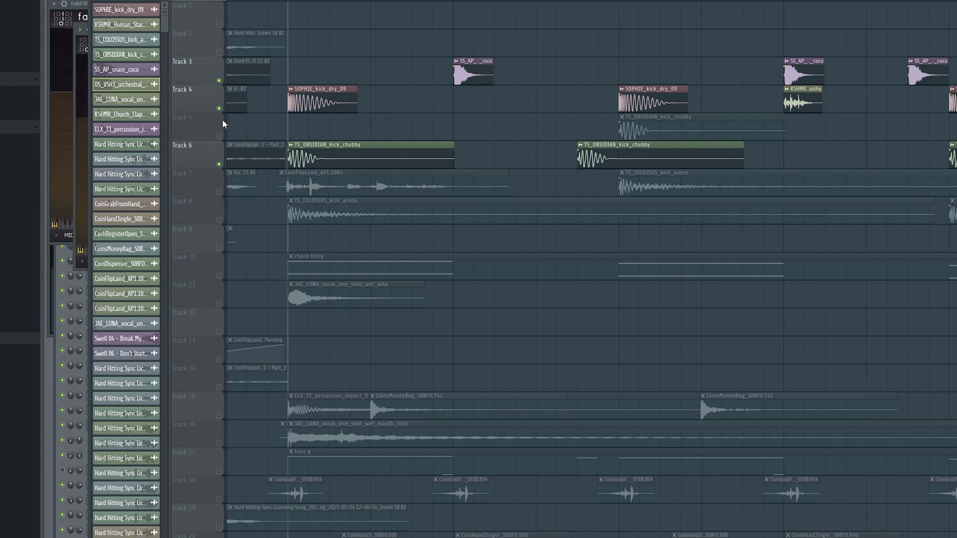
left_click(219, 136)
scroll(493, 190, "down", 2)
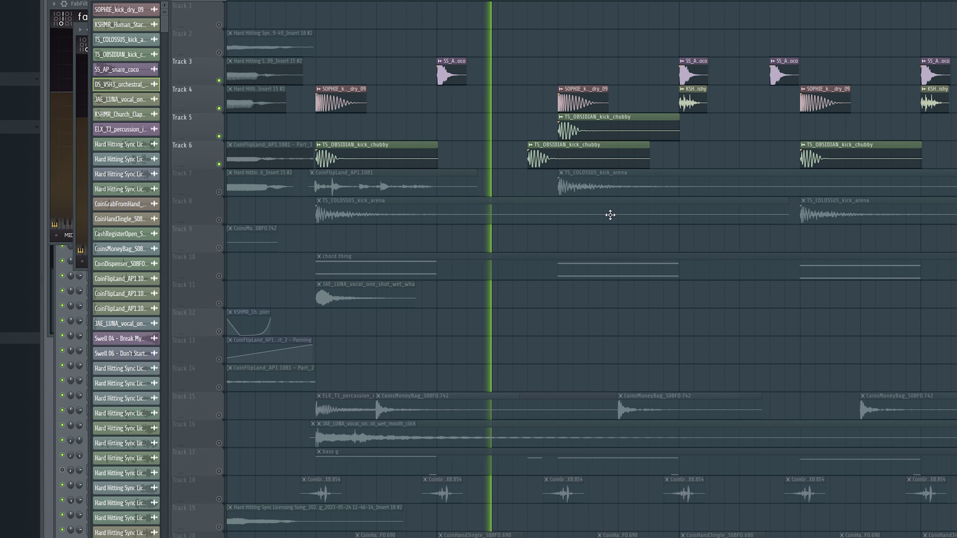
scroll(688, 220, "down", 4)
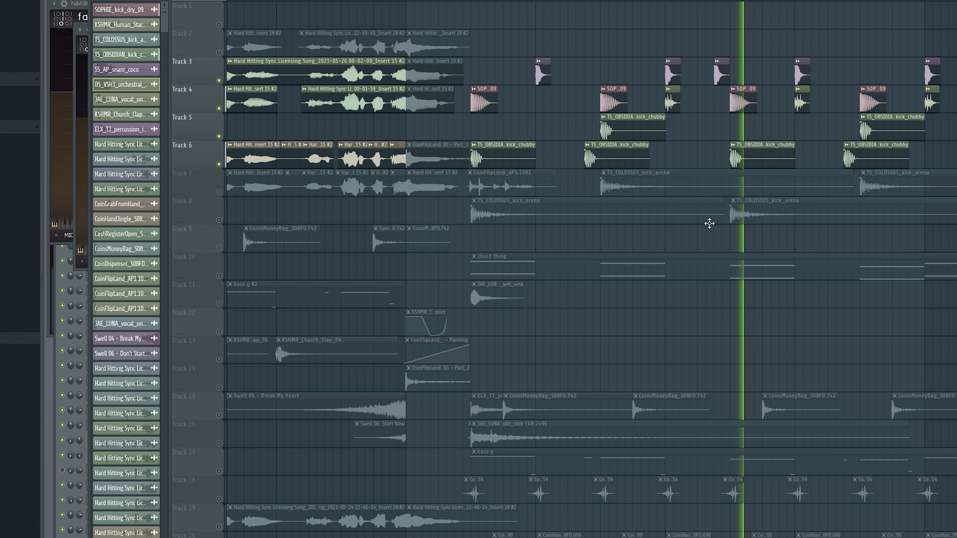
scroll(735, 216, "up", 3)
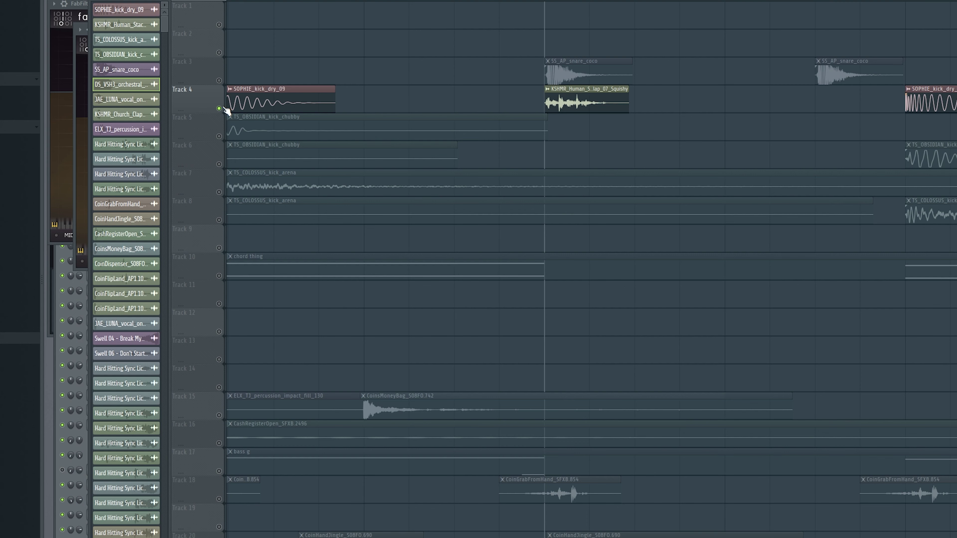
Step: Unmute drum tracks 3 to 7 alongside the COLOSSUS kick on track 8 and play the layers together
key("space")
key("space")
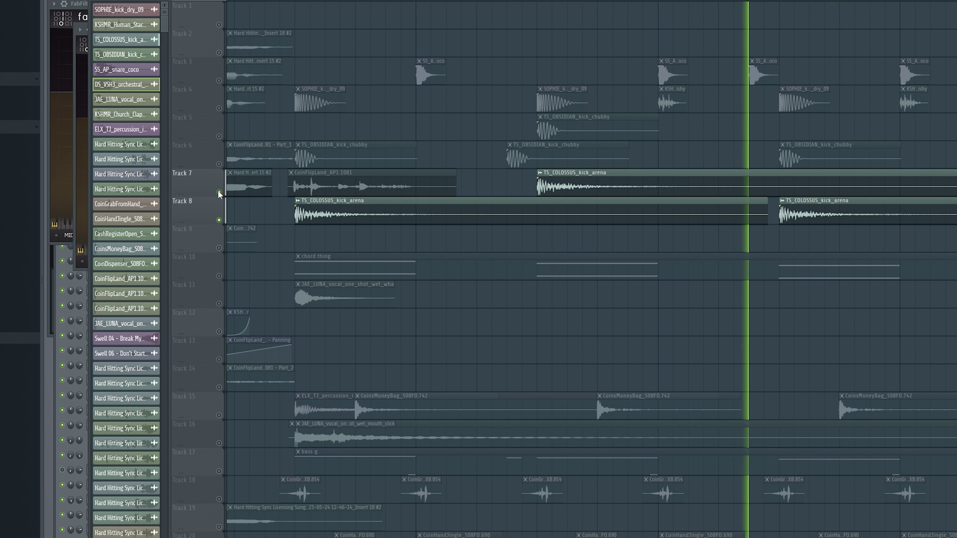
key("space")
left_click_drag(219, 192, 219, 80)
key("space")
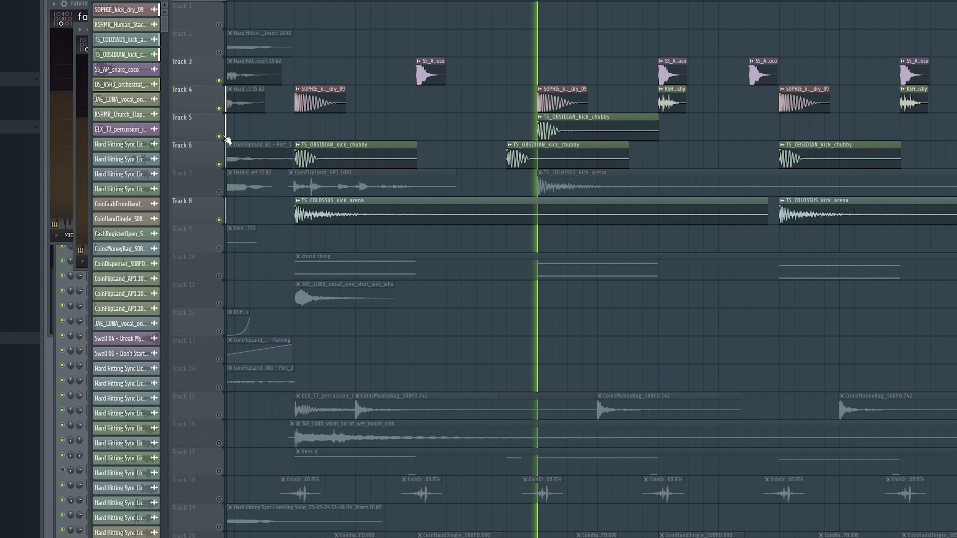
left_click(219, 192)
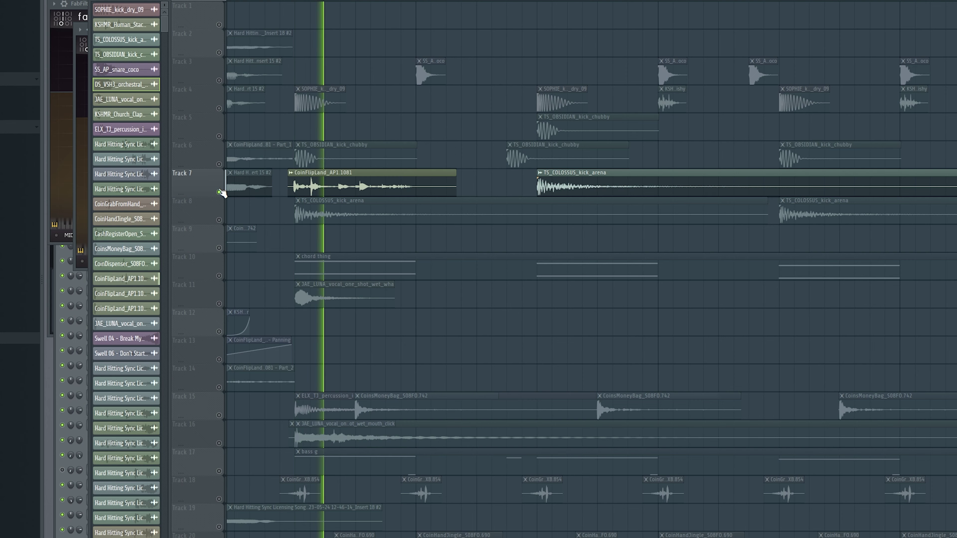
Step: Play the coin grab and coin jingle sound effects on tracks 18 and 20 together and examine their pattern
key("space")
scroll(223, 226, "down", 2)
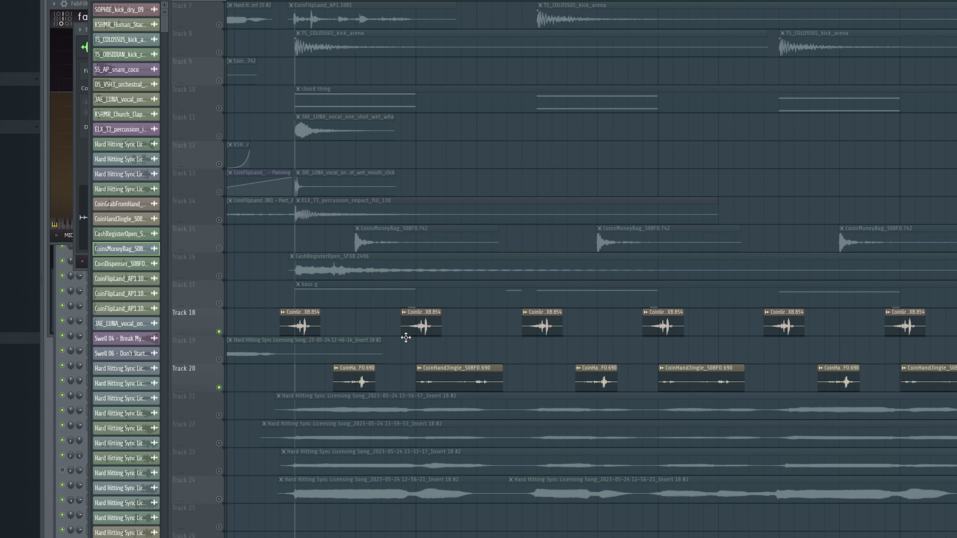
key("space")
scroll(547, 395, "down", 2)
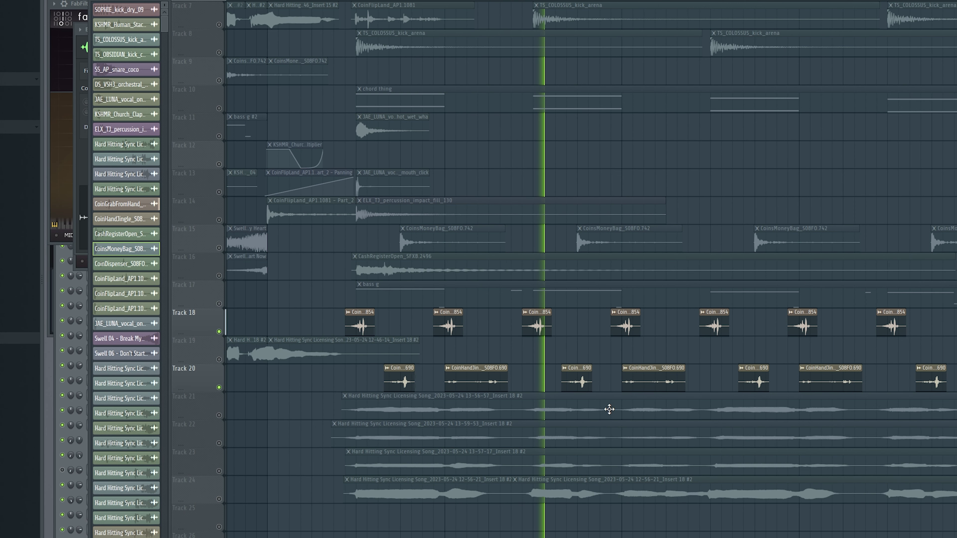
scroll(607, 410, "up", 1)
scroll(814, 392, "down", 6)
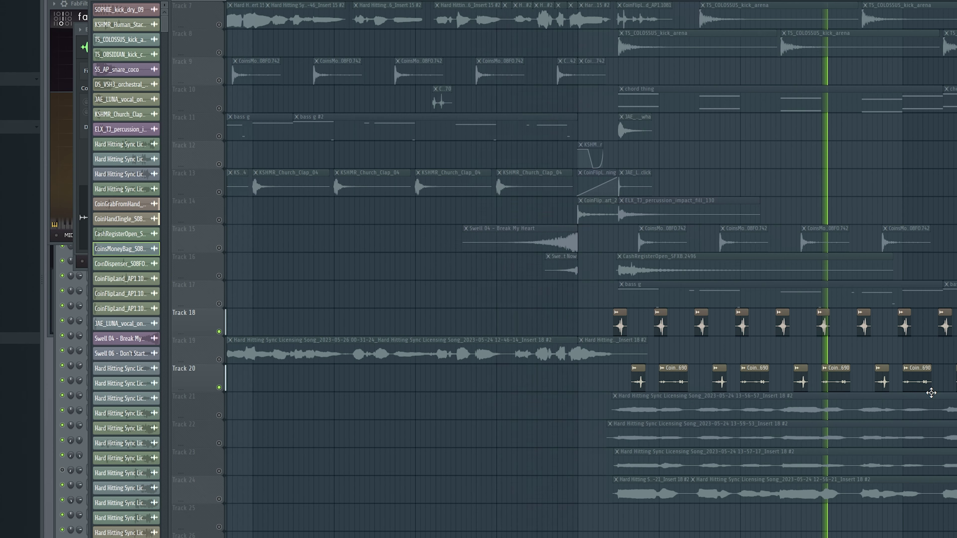
scroll(931, 394, "up", 3)
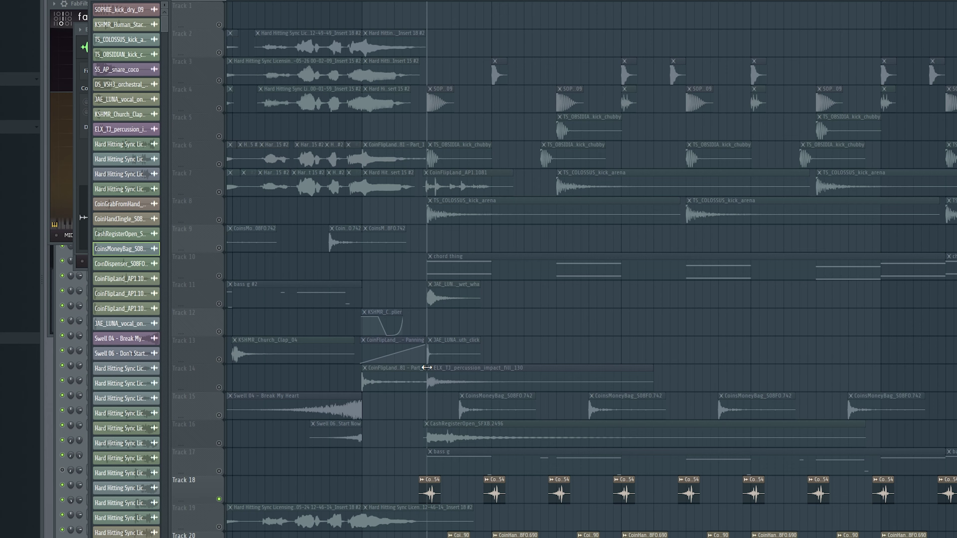
Step: Play the LABS Glass Piano keys pattern, check its mixer track for effects, and return to the playlist
scroll(417, 348, "down", 3)
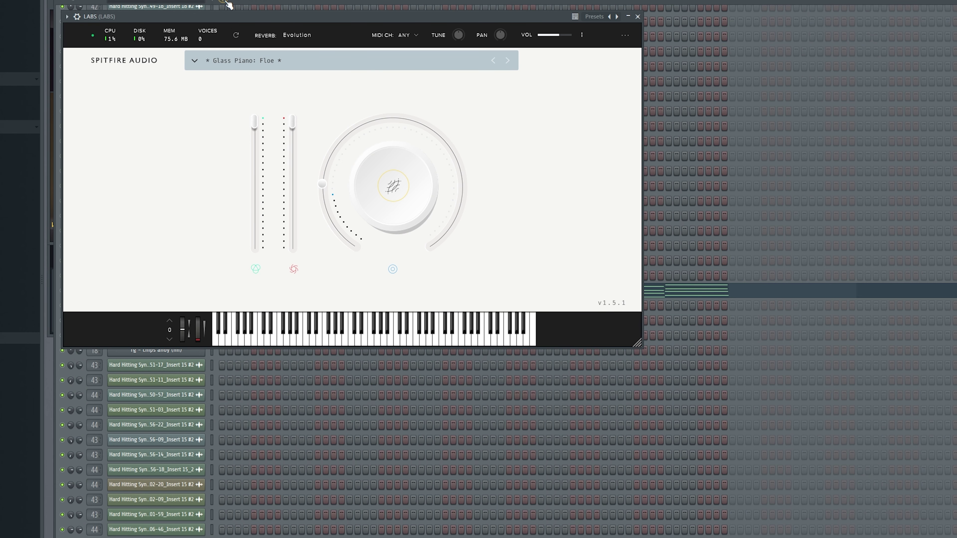
left_click(226, 1)
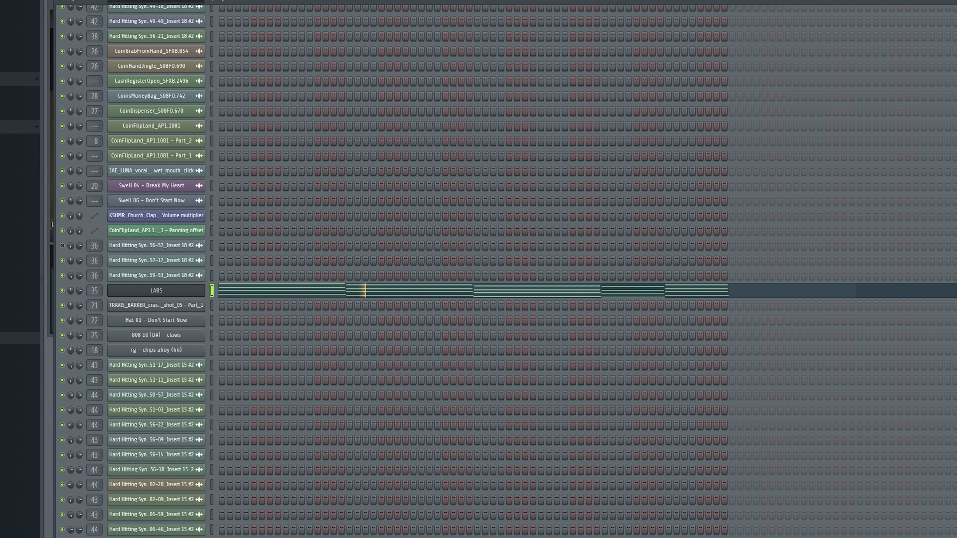
key("F9")
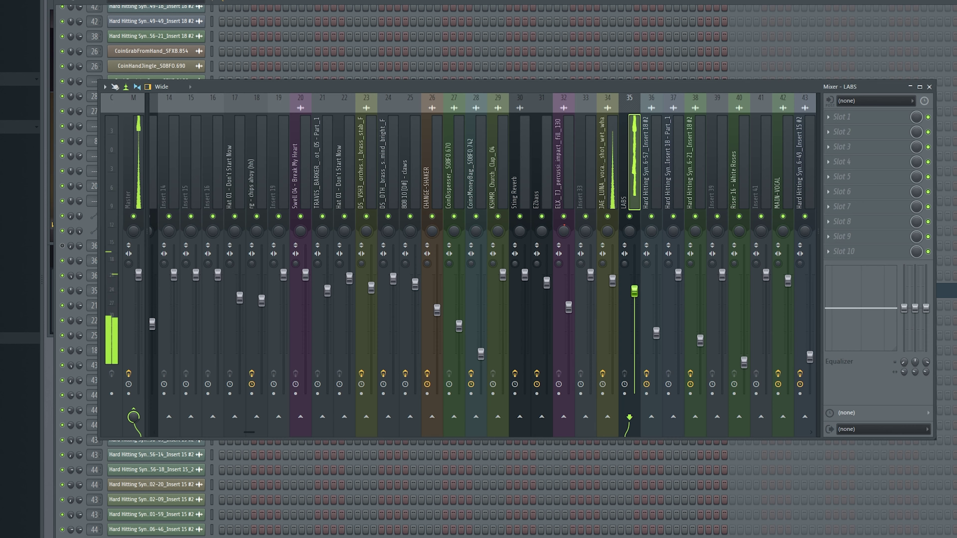
key("F9")
key("F5")
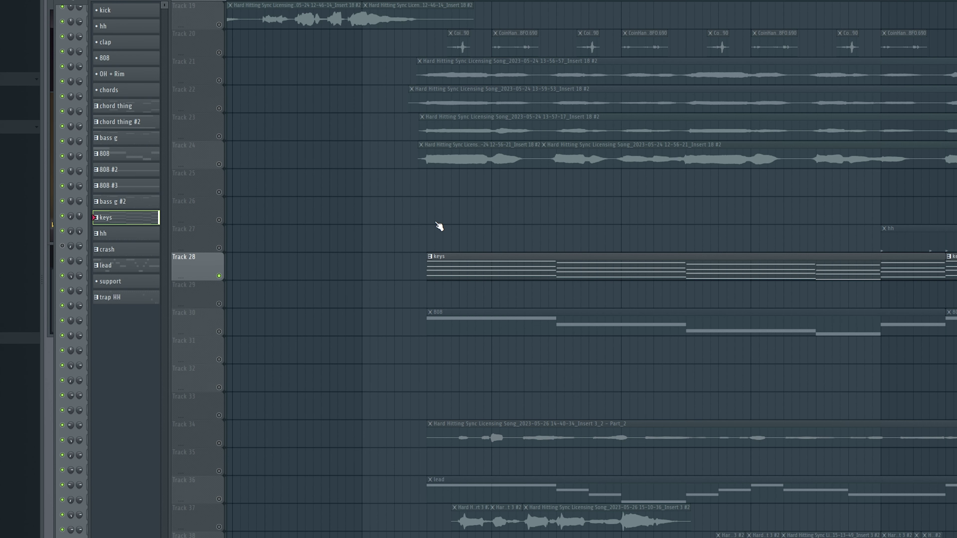